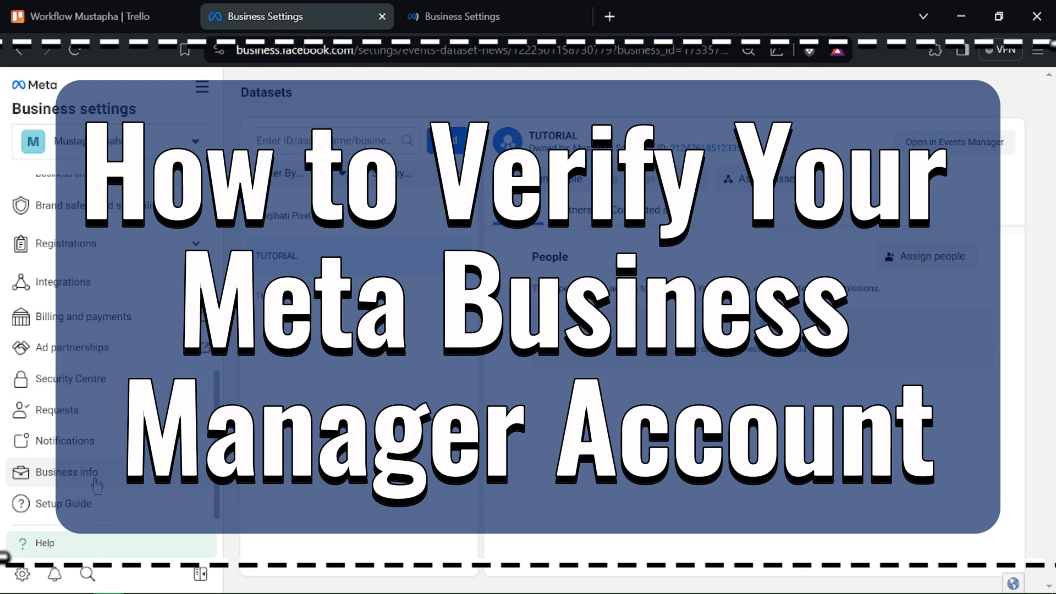
pyautogui.scroll(5, 96, 484)
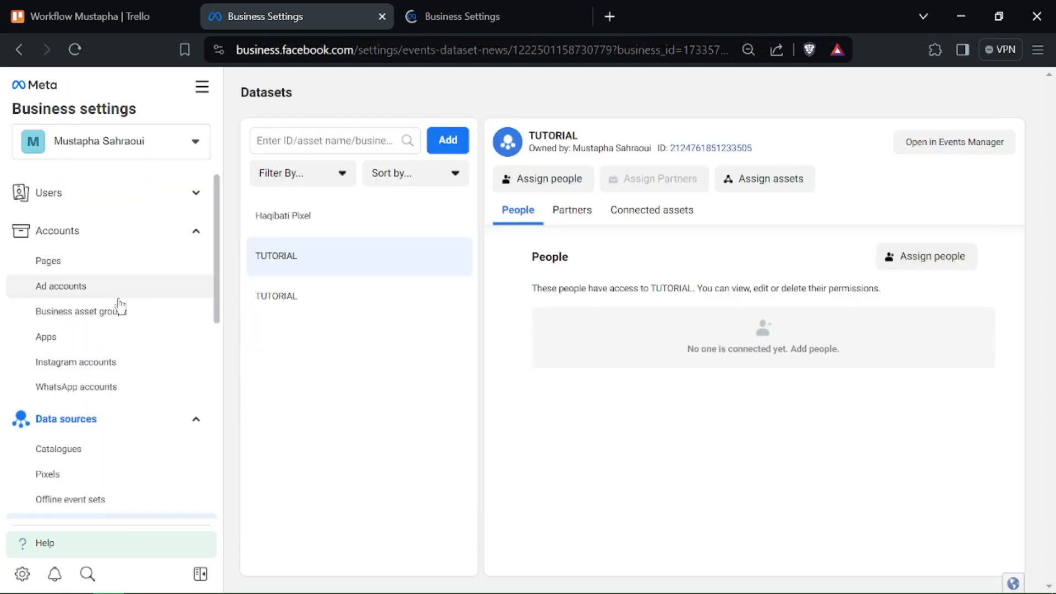
pyautogui.scroll(-5, 148, 370)
pyautogui.scroll(-5, 149, 371)
# - Browse the All tools menu, briefly opening Creative Hub, and return to Business Settings
pyautogui.click(202, 86)
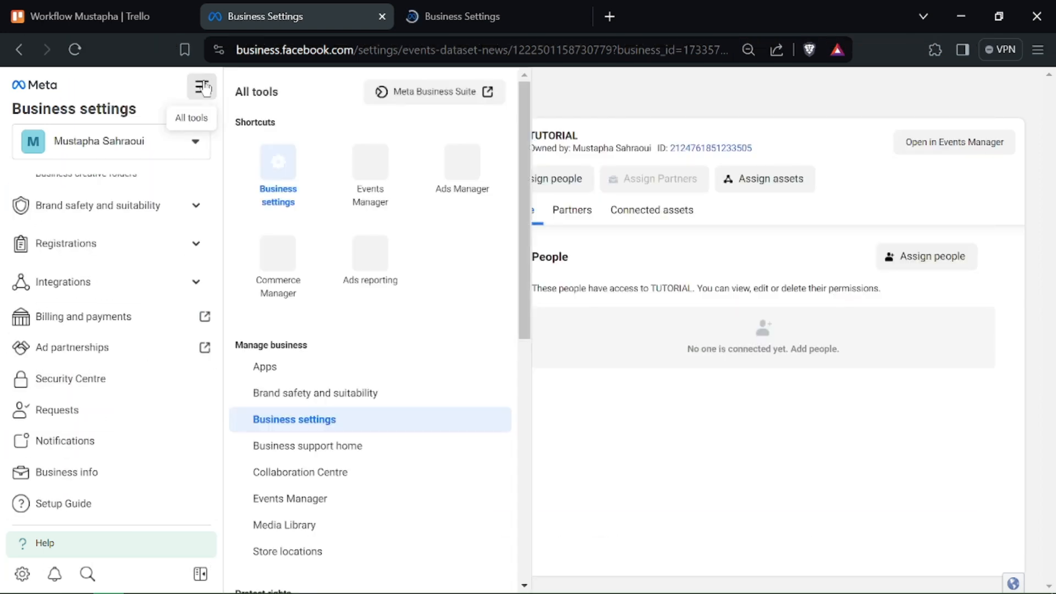
pyautogui.scroll(-3, 368, 330)
pyautogui.scroll(-2, 353, 429)
pyautogui.scroll(-1, 353, 429)
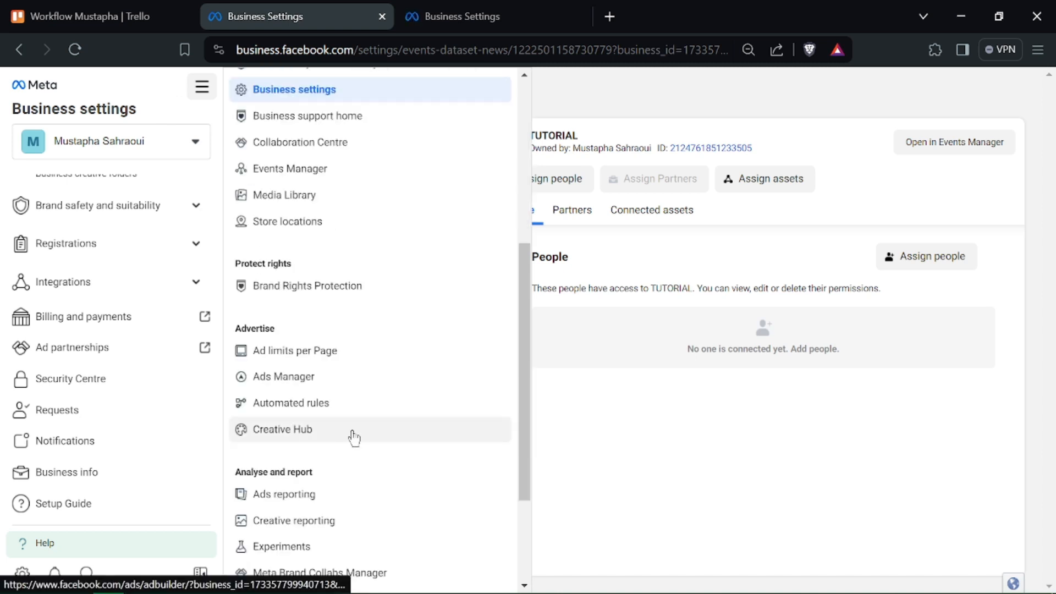
pyautogui.click(354, 432)
pyautogui.click(312, 15)
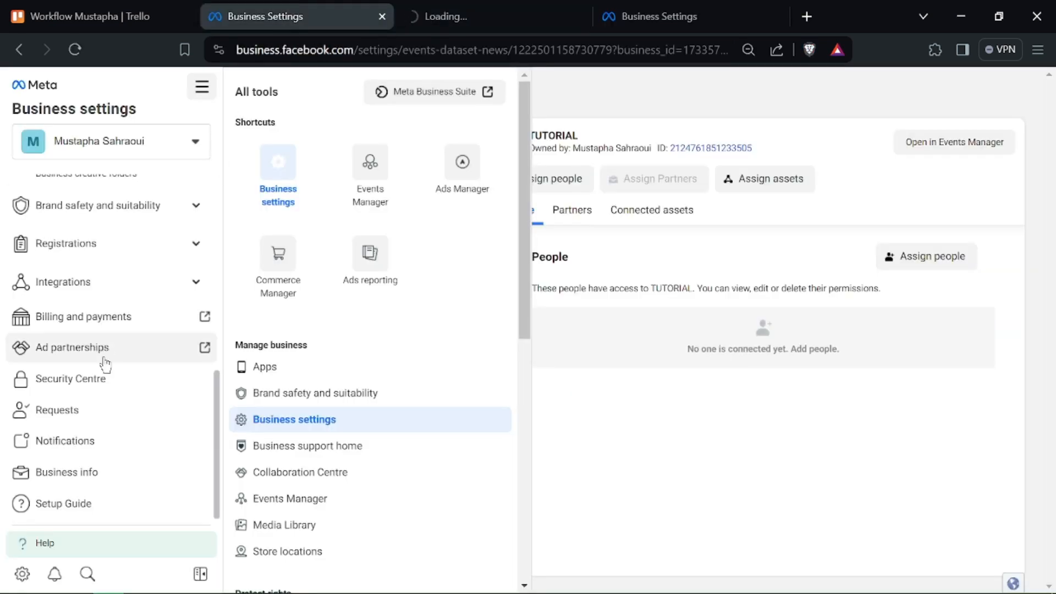
# - Go to Security Centre and expand the Registrations, Integrations and Brand safety sidebar groups
pyautogui.click(113, 387)
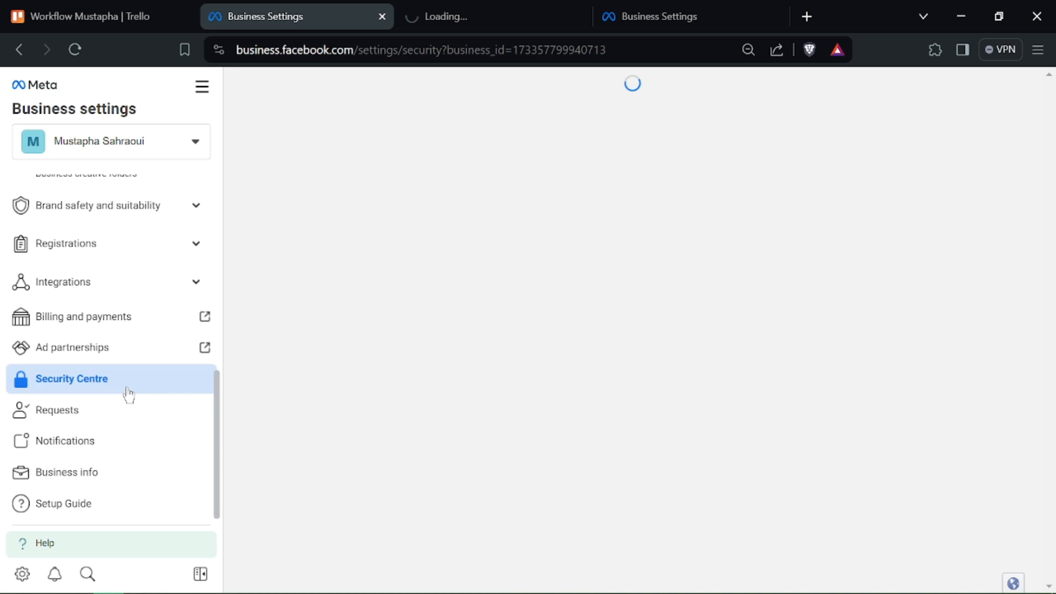
pyautogui.click(195, 243)
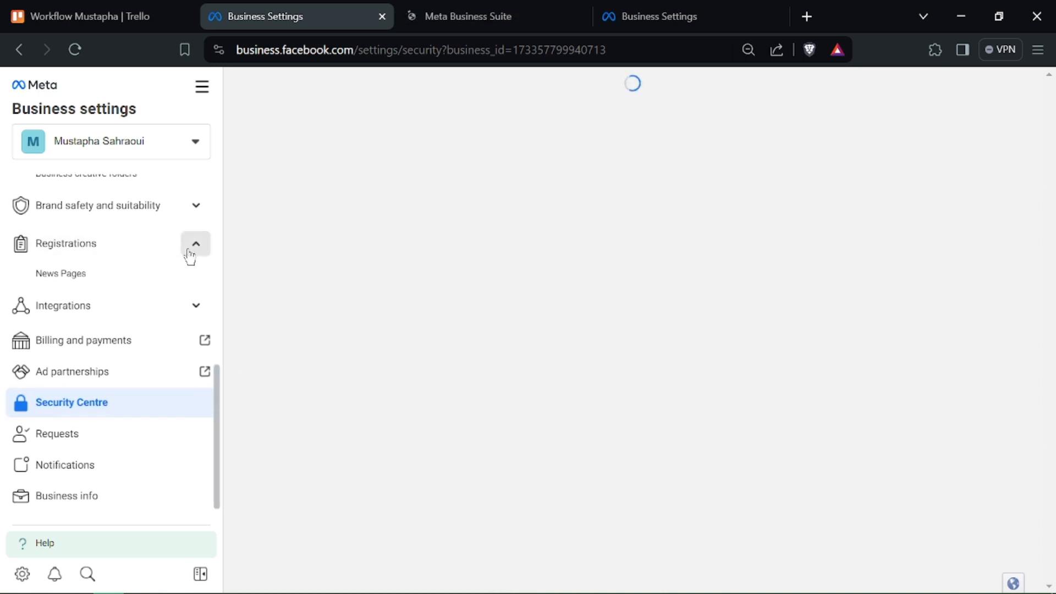
pyautogui.click(196, 284)
pyautogui.click(197, 205)
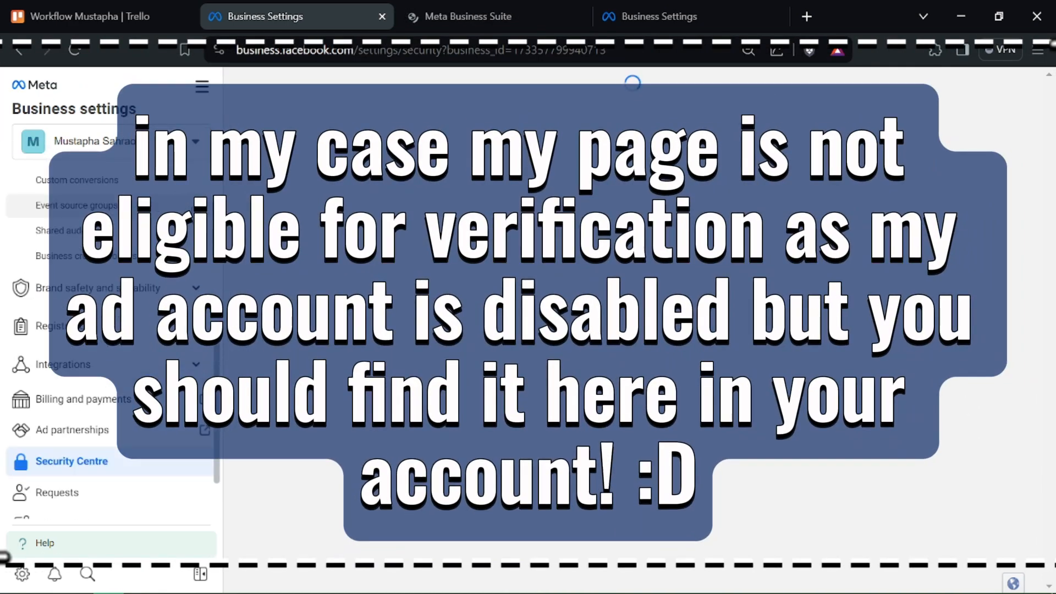
pyautogui.scroll(2, 112, 372)
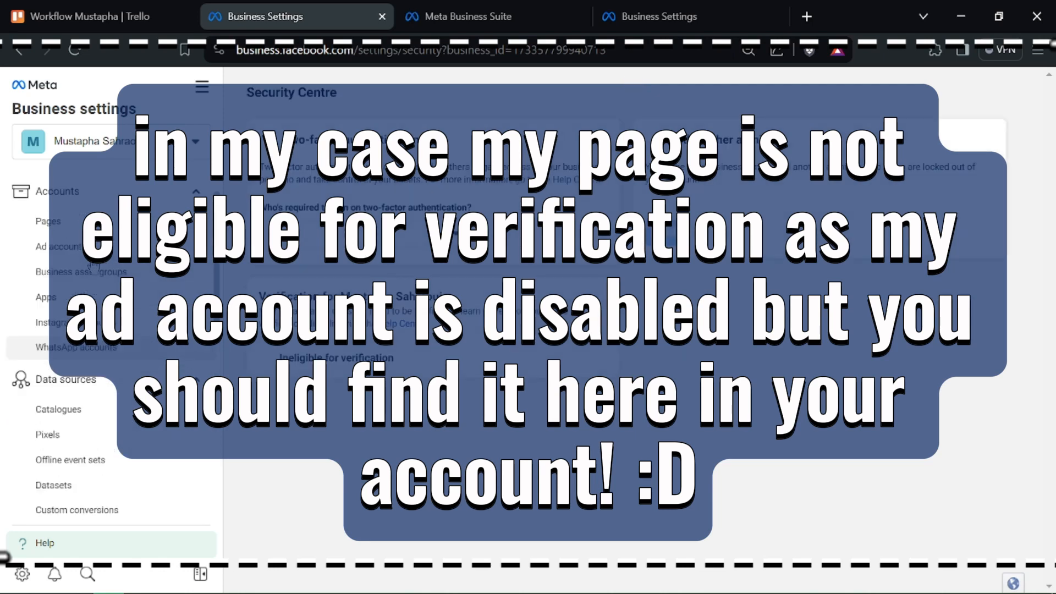
pyautogui.scroll(-3, 111, 330)
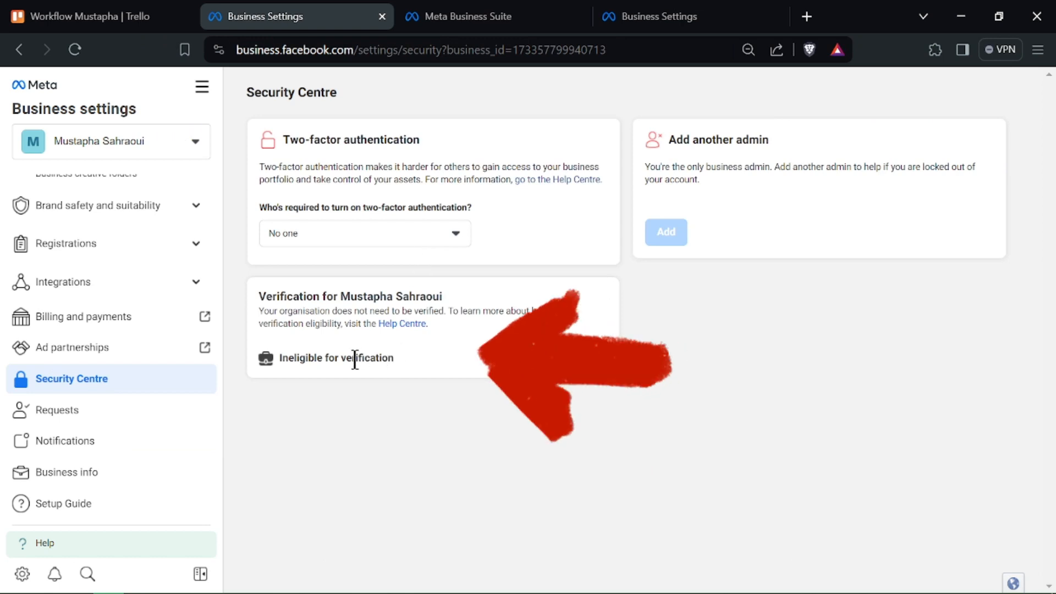
# - Read the Verification card's ineligible status text and follow its Help Centre eligibility link
pyautogui.moveTo(259, 297); pyautogui.dragTo(442, 297)
pyautogui.click(366, 310)
pyautogui.moveTo(259, 311); pyautogui.dragTo(528, 312)
pyautogui.click(263, 338)
pyautogui.moveTo(259, 323); pyautogui.dragTo(373, 323)
pyautogui.click(355, 376)
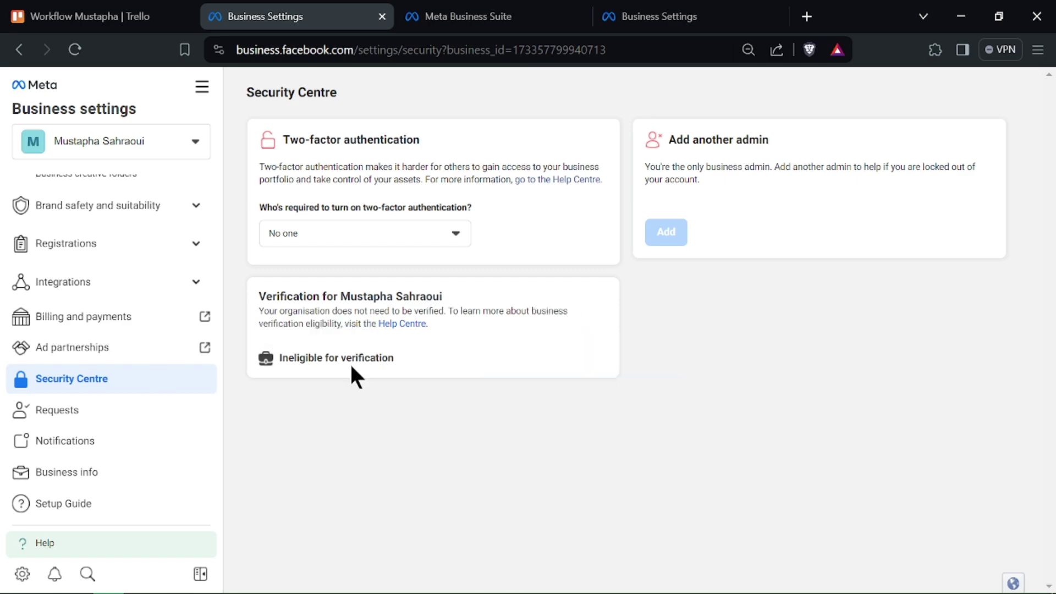
pyautogui.click(406, 325)
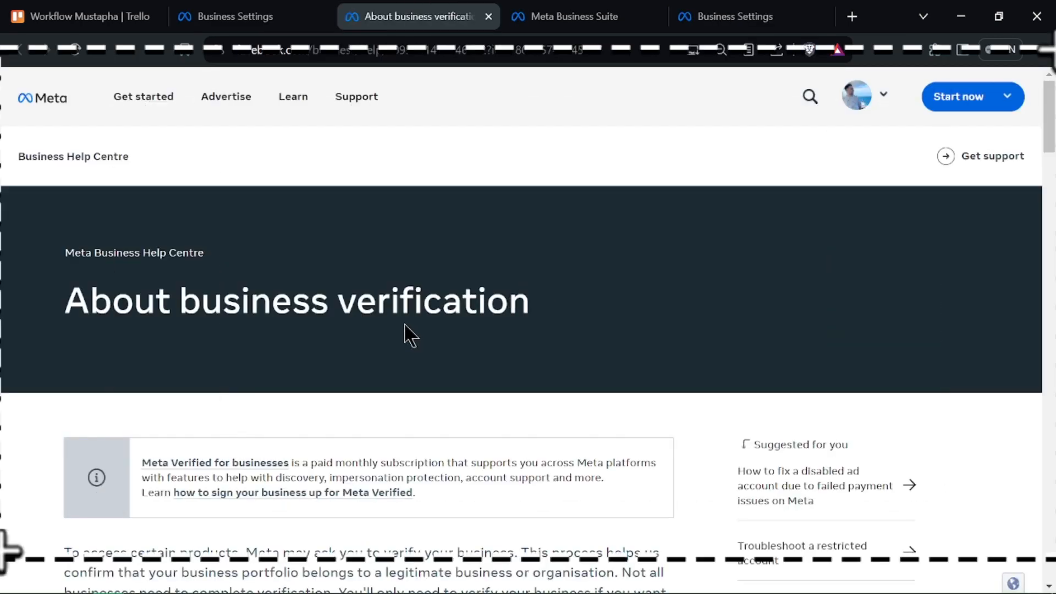
pyautogui.scroll(-3, 411, 336)
pyautogui.scroll(-5, 448, 338)
pyautogui.scroll(-5, 448, 338)
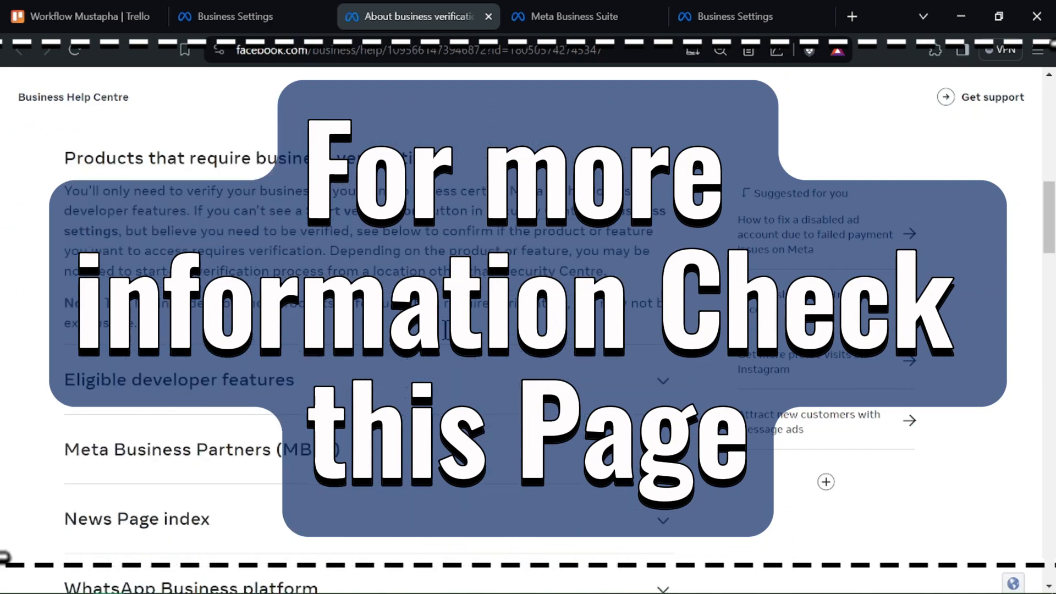
pyautogui.scroll(-3, 448, 338)
pyautogui.scroll(5, 447, 338)
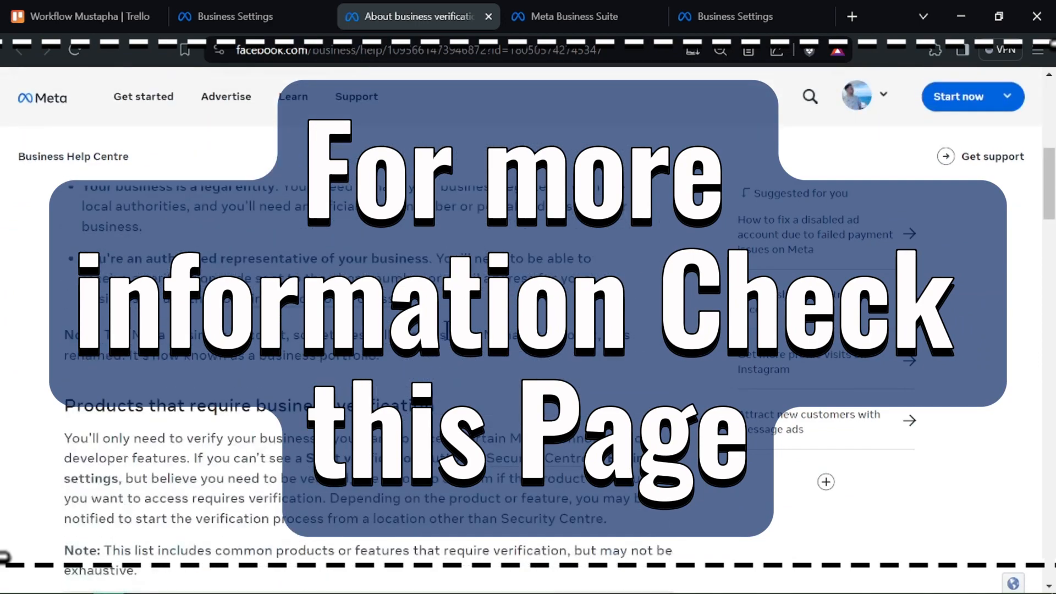
pyautogui.scroll(5, 448, 338)
pyautogui.scroll(3, 448, 339)
pyautogui.scroll(-3, 424, 359)
pyautogui.scroll(-3, 424, 359)
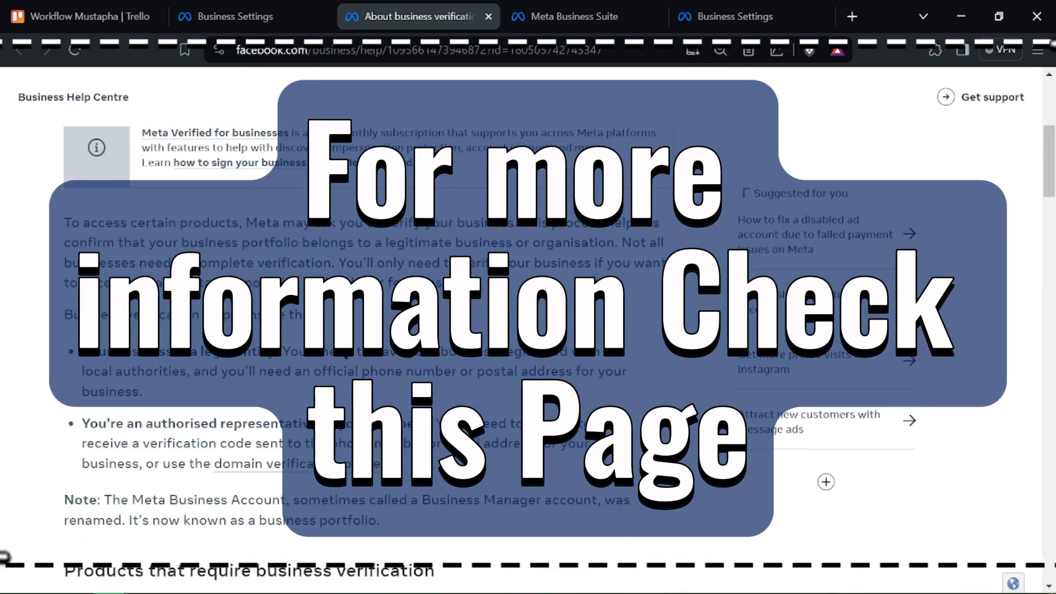
pyautogui.scroll(-2, 425, 359)
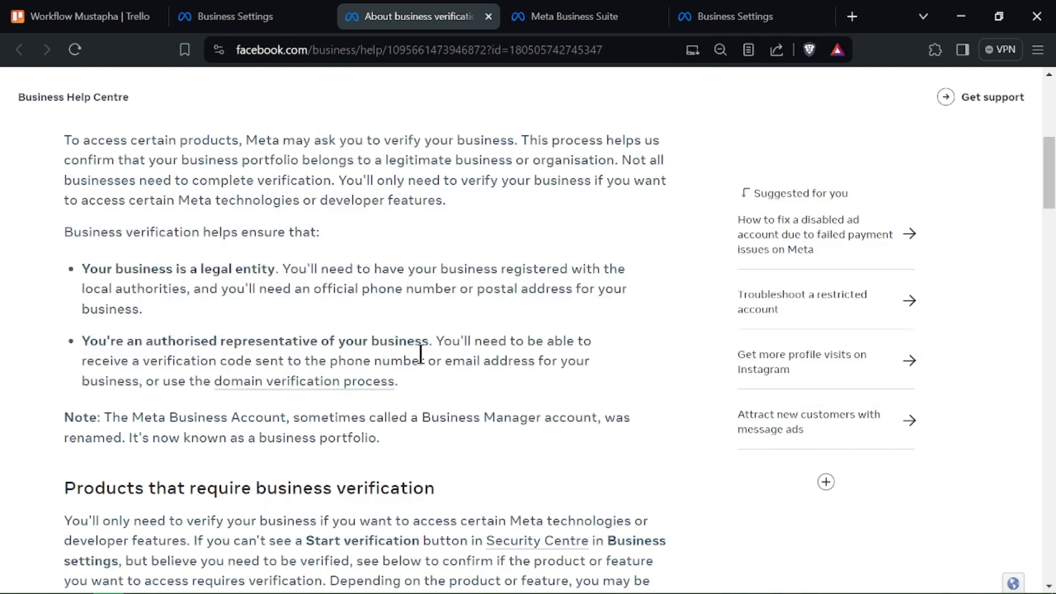
pyautogui.scroll(3, 271, 327)
pyautogui.scroll(3, 271, 327)
pyautogui.scroll(2, 215, 363)
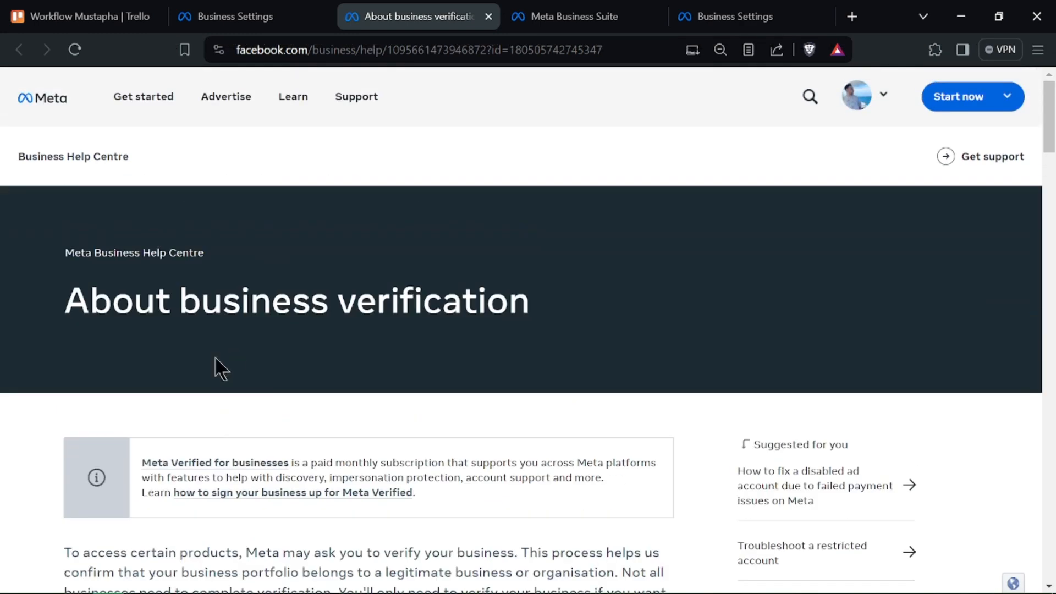
pyautogui.scroll(-3, 202, 398)
pyautogui.scroll(-3, 201, 398)
pyautogui.scroll(-2, 199, 388)
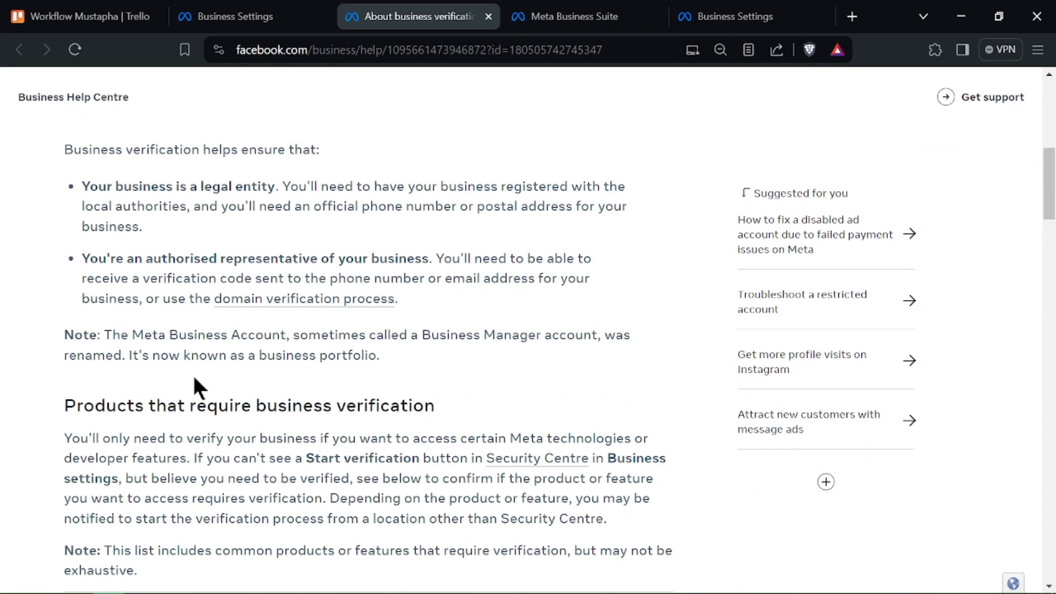
pyautogui.scroll(-3, 196, 385)
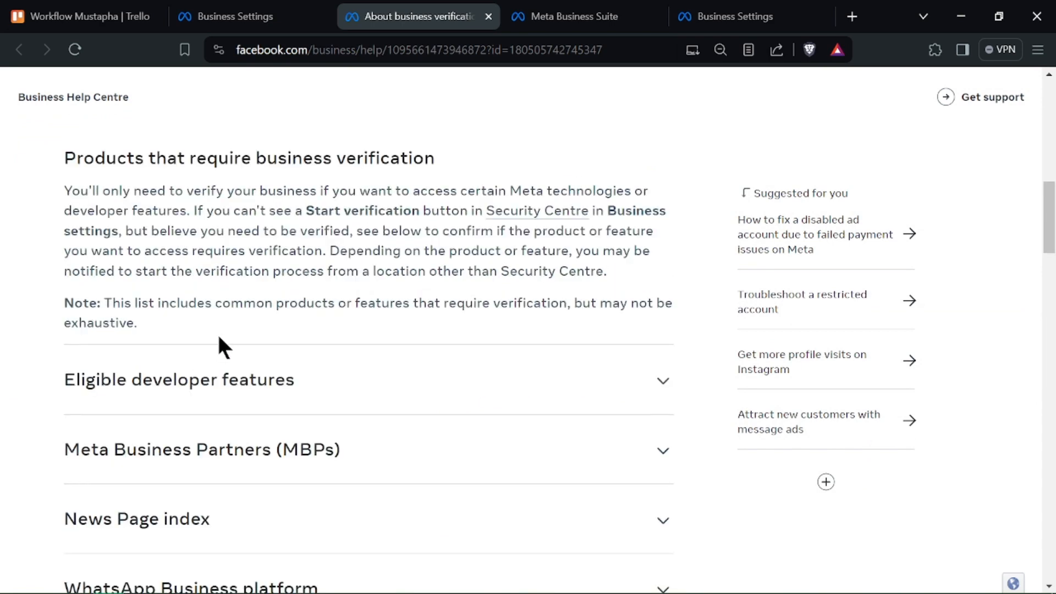
pyautogui.scroll(-3, 183, 316)
pyautogui.scroll(-3, 184, 317)
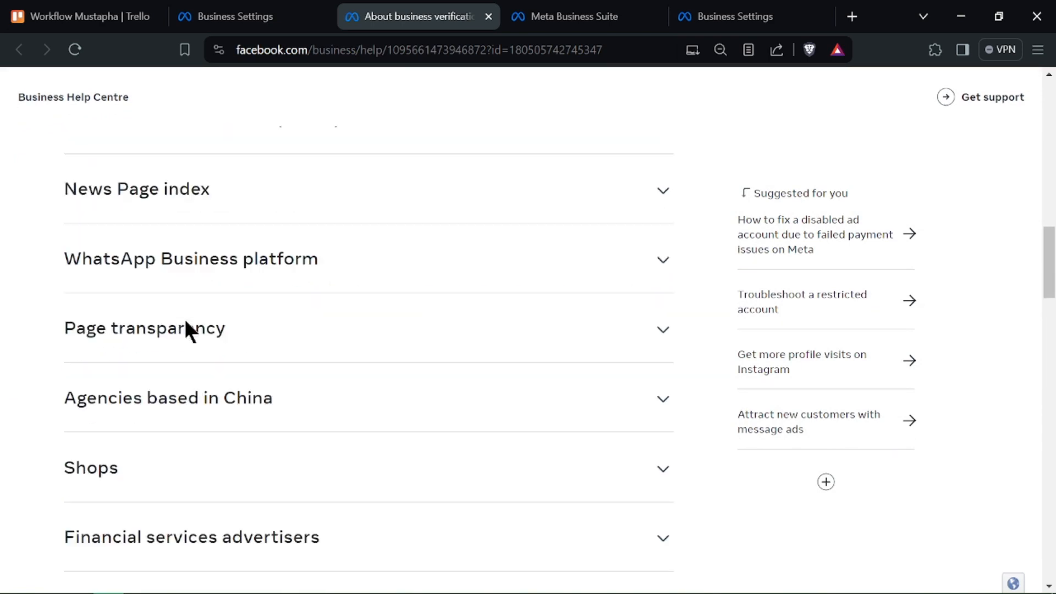
pyautogui.scroll(-5, 184, 317)
pyautogui.scroll(-3, 184, 317)
pyautogui.scroll(2, 185, 317)
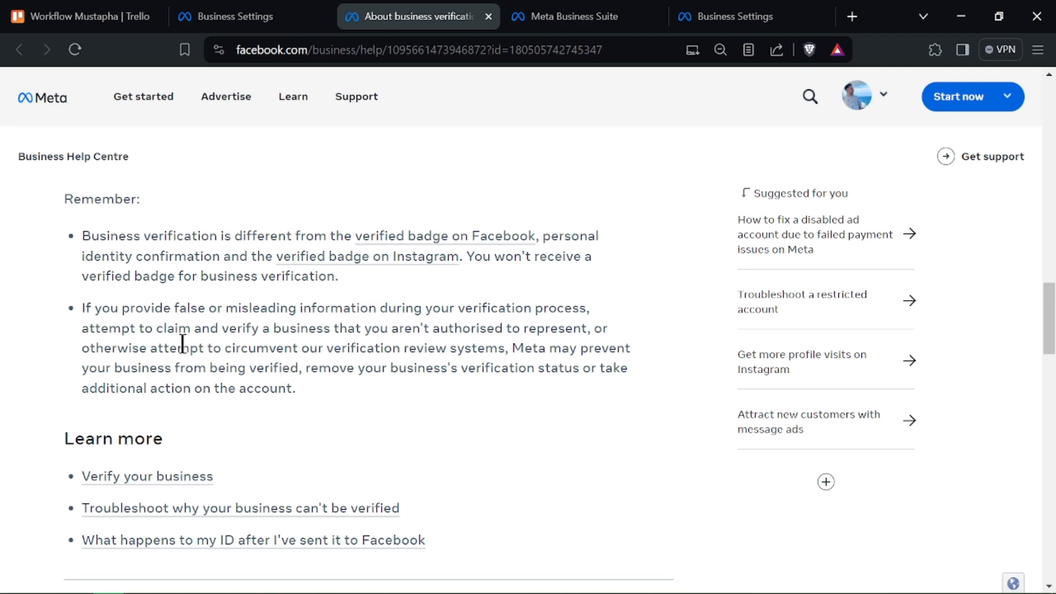
pyautogui.scroll(-1, 180, 343)
# - In the Verify your business guide, highlight the Email confirmation and Domain verification requirement lines
pyautogui.click(171, 396)
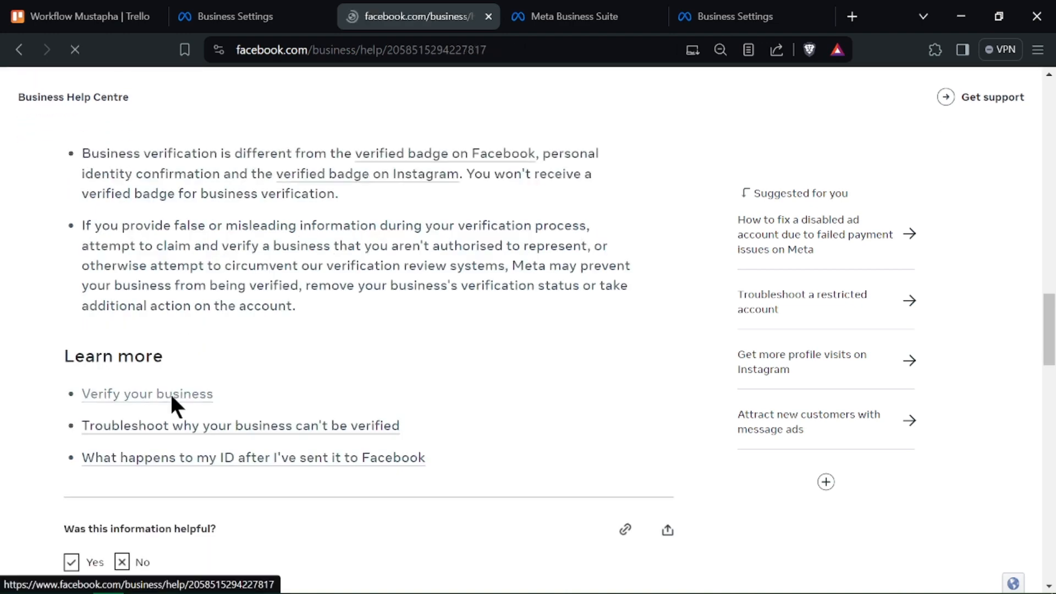
pyautogui.scroll(-3, 171, 396)
pyautogui.scroll(-3, 305, 339)
pyautogui.scroll(-5, 304, 339)
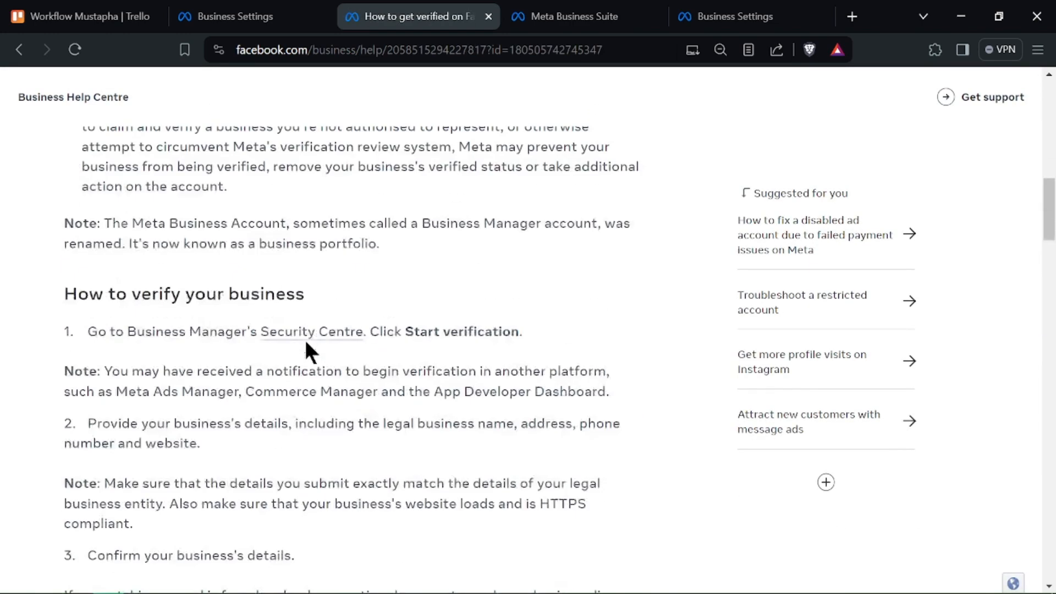
pyautogui.scroll(-1, 304, 339)
pyautogui.scroll(-6, 304, 339)
pyautogui.scroll(-2, 304, 338)
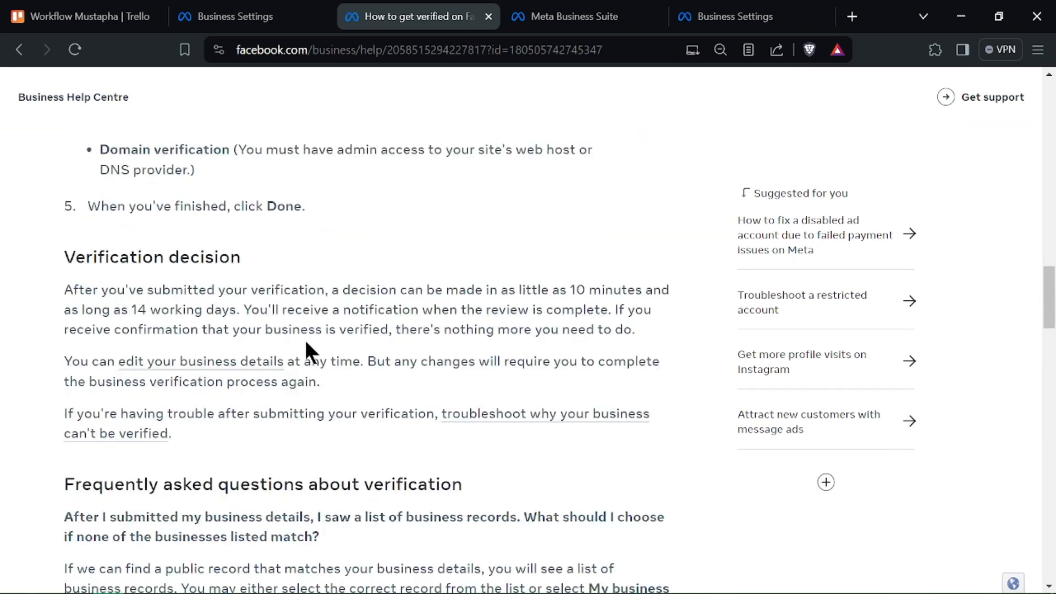
pyautogui.scroll(-5, 305, 338)
pyautogui.scroll(5, 304, 337)
pyautogui.scroll(2, 305, 337)
pyautogui.moveTo(121, 251); pyautogui.dragTo(413, 251)
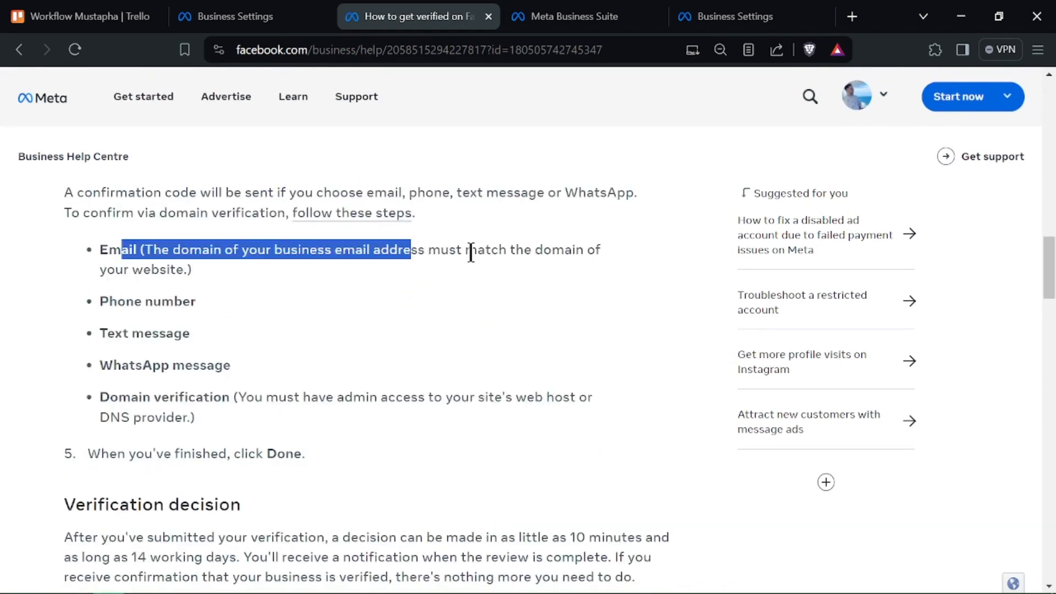
pyautogui.click(91, 305)
pyautogui.click(322, 377)
pyautogui.moveTo(111, 397); pyautogui.dragTo(594, 400)
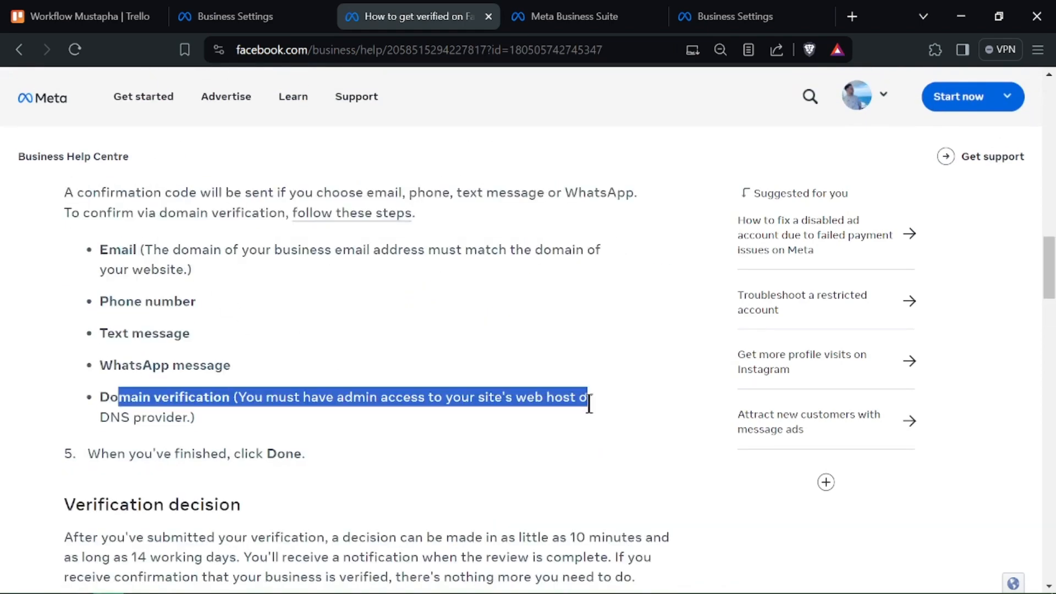
pyautogui.moveTo(195, 416); pyautogui.dragTo(163, 412)
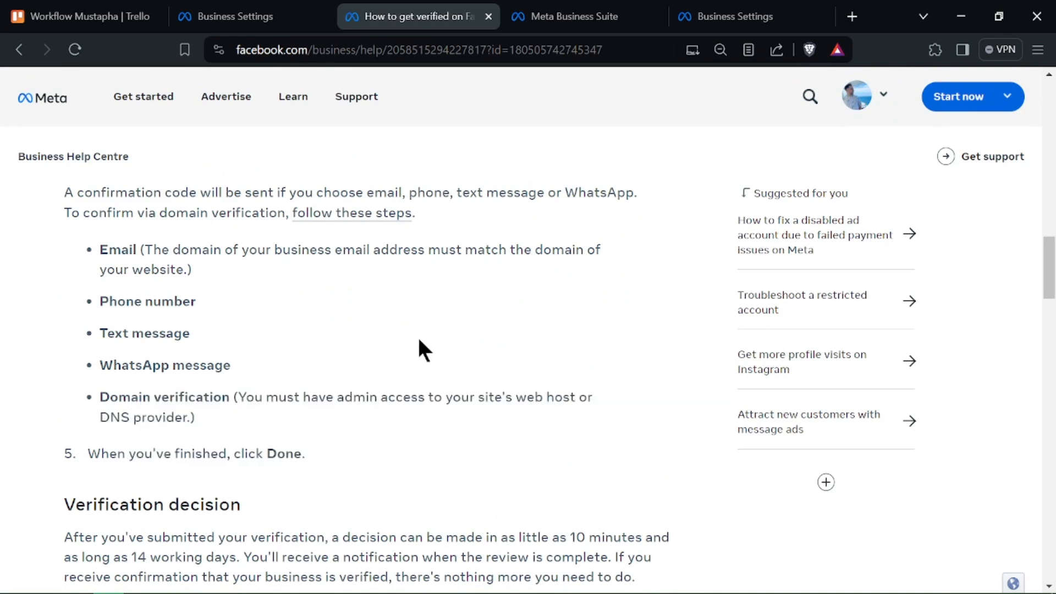